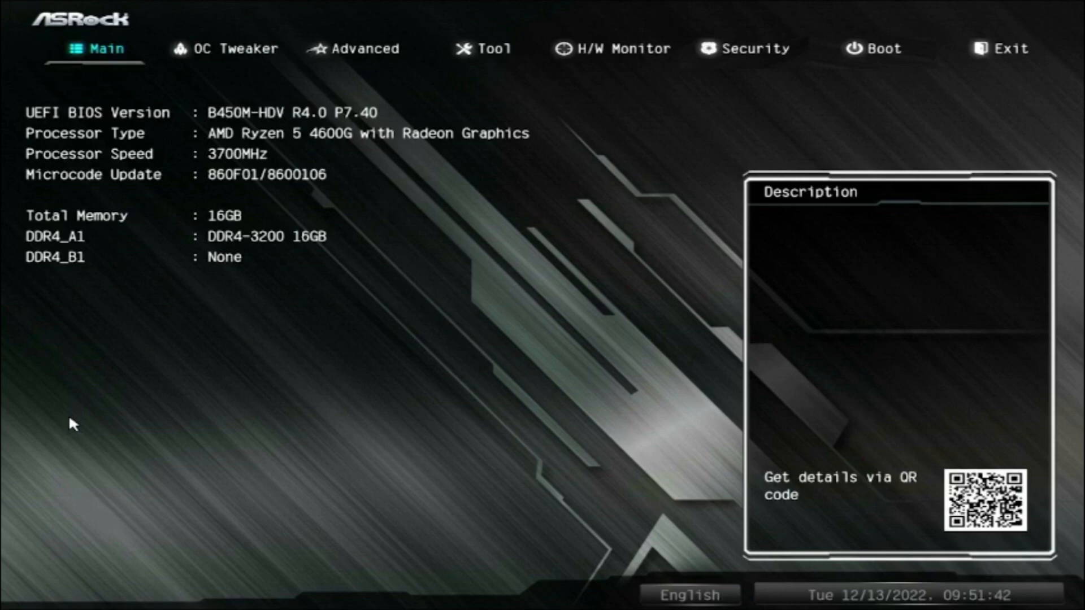
# Step: Disable CSM (Compatibility Support Module) in the boot settings
pyautogui.press('Right')
pyautogui.press('Right')
pyautogui.press('Right')
pyautogui.press('Right')
pyautogui.press('Right')
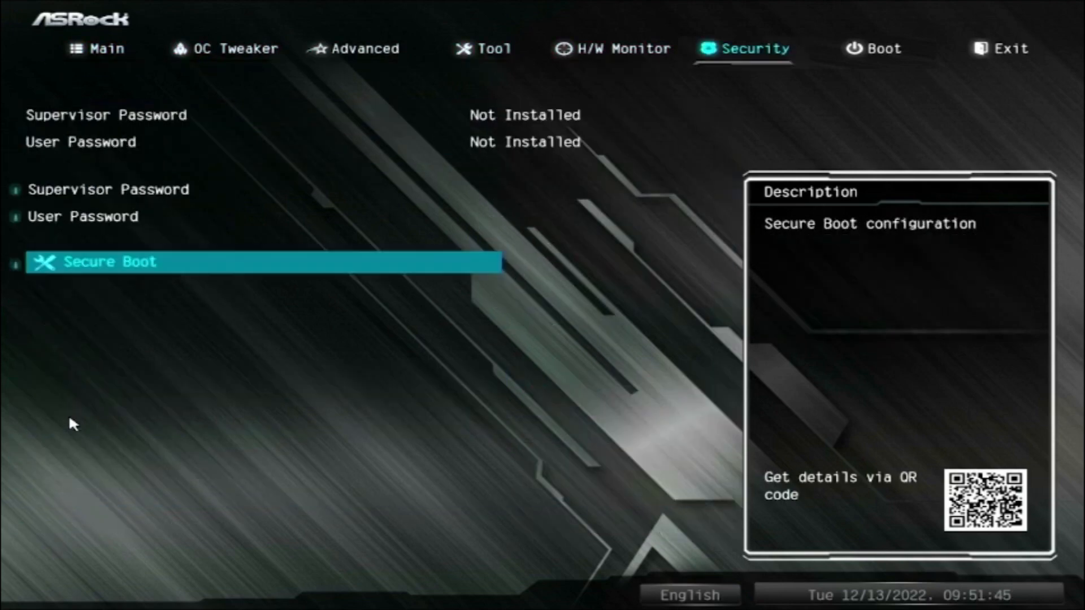
pyautogui.press('Right')
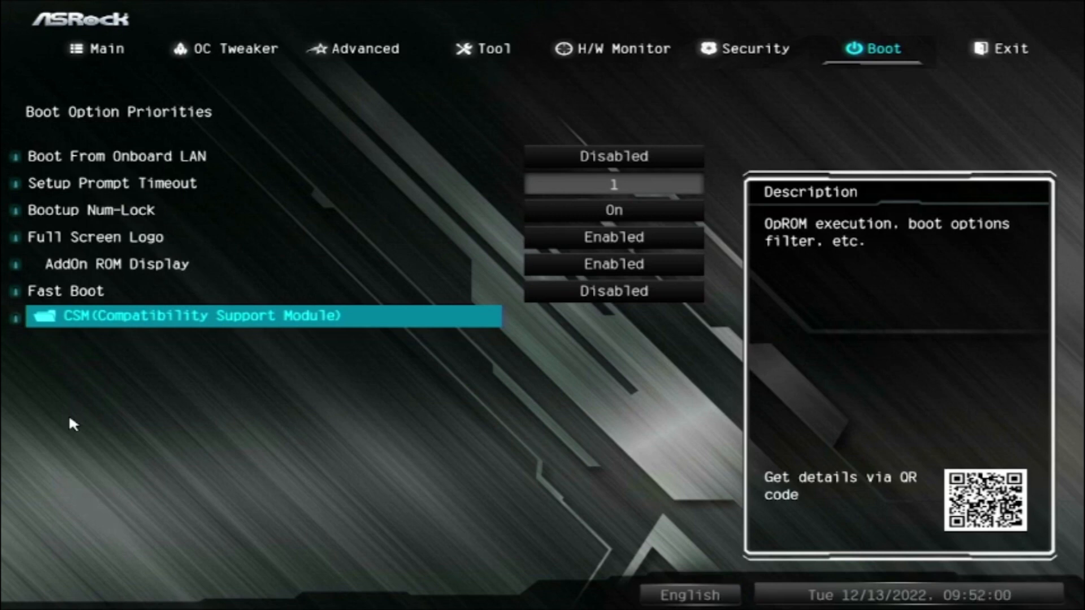
pyautogui.press('Return')
pyautogui.press('Return')
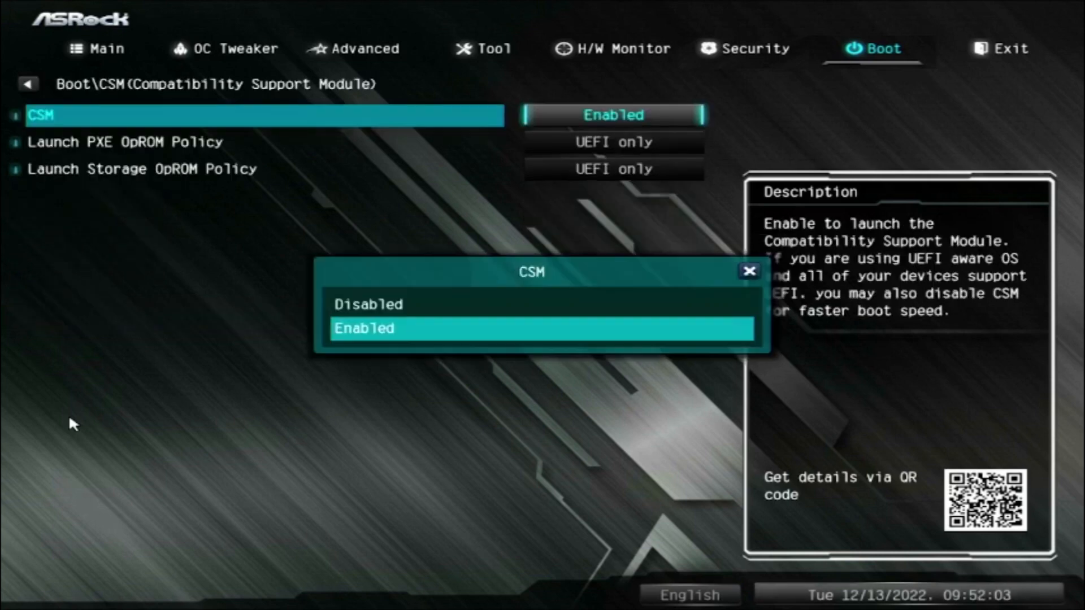
pyautogui.press('Up')
pyautogui.press('Return')
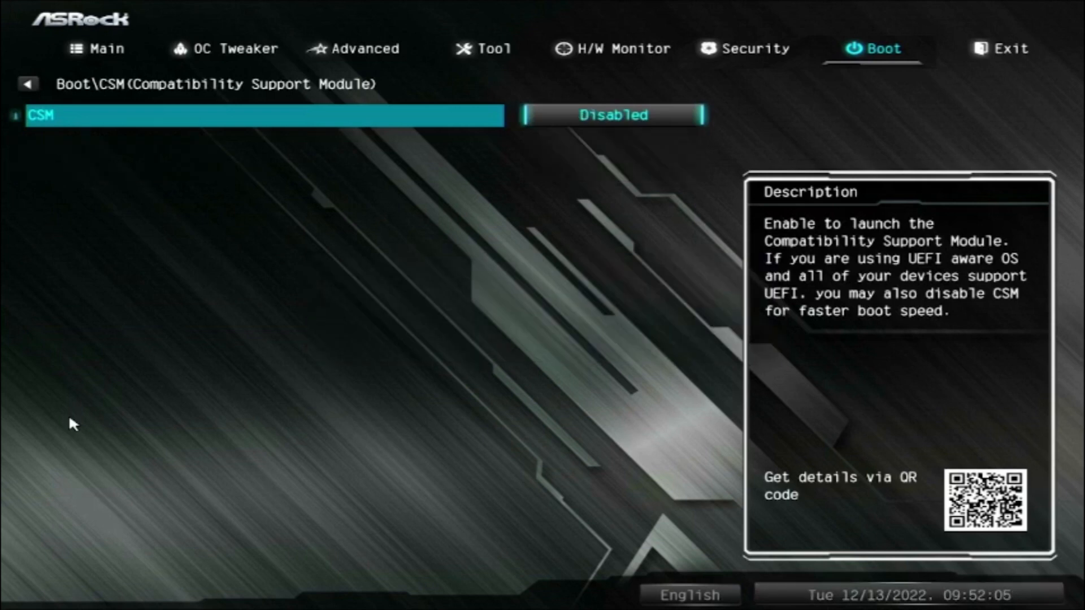
# Step: Save the BIOS changes and exit setup to restart the computer
pyautogui.press('Right')
pyautogui.press('Up')
pyautogui.press('Up')
pyautogui.press('Up')
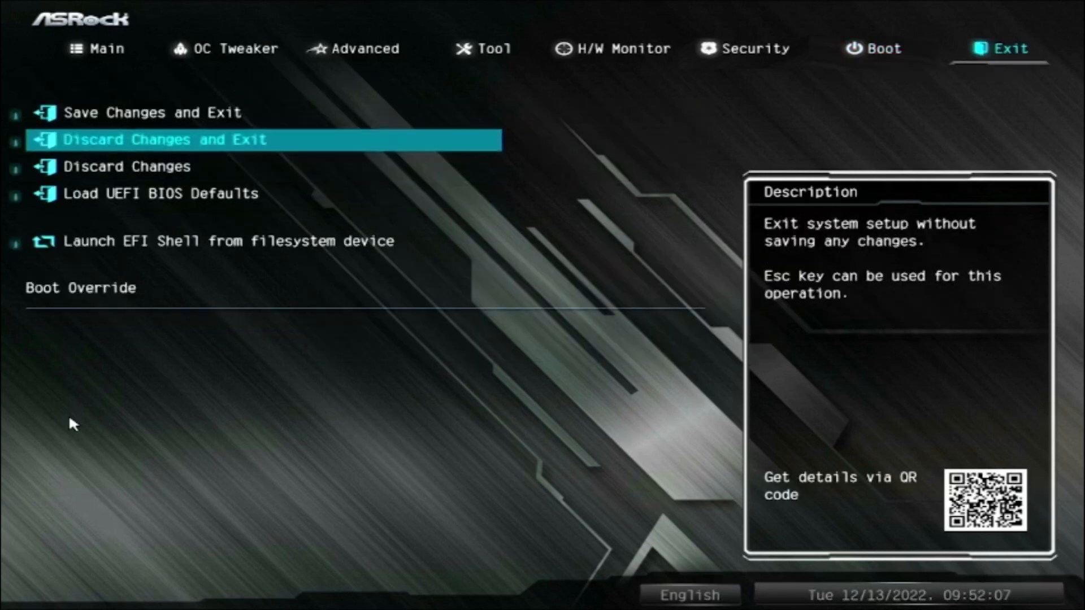
pyautogui.press('Return')
pyautogui.press('Return')
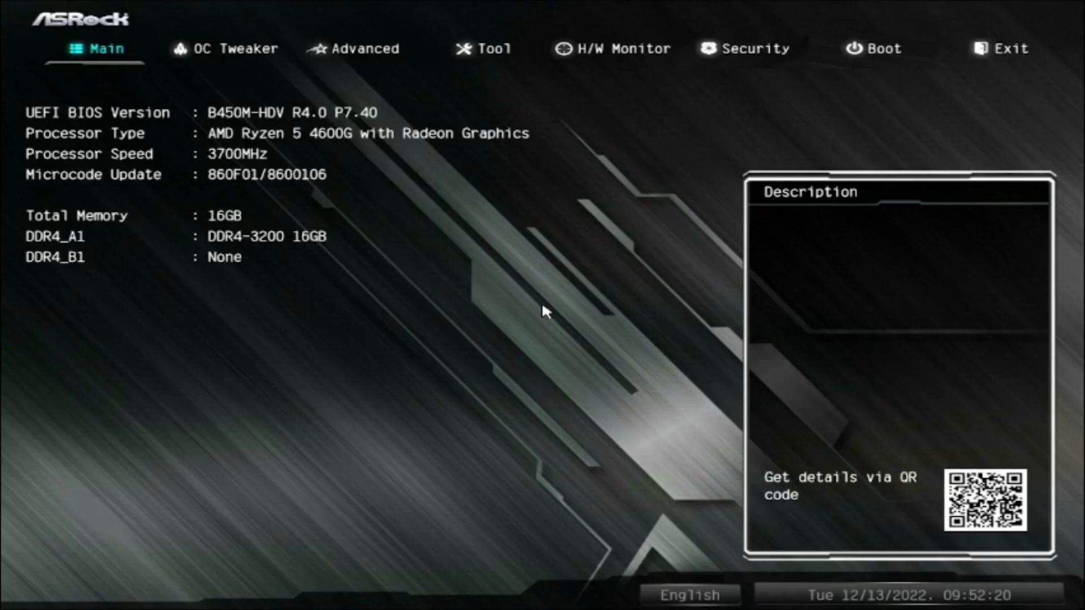
# Step: Open the Secure Boot configuration within the BIOS security settings
pyautogui.press('Left')
pyautogui.press('Left')
pyautogui.press('Left')
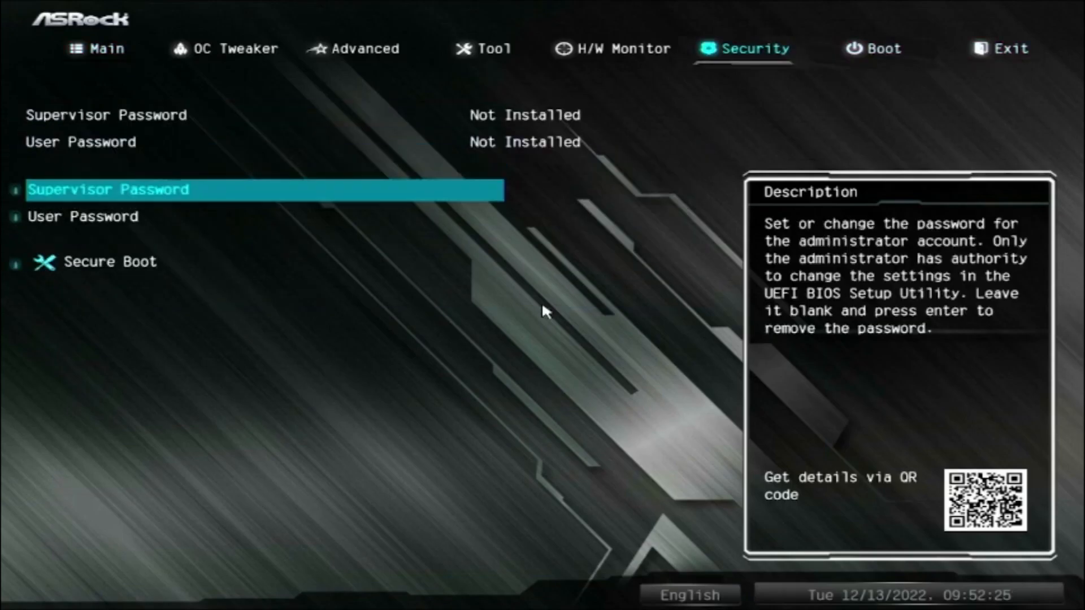
pyautogui.press('Down')
pyautogui.press('Down')
pyautogui.press('Return')
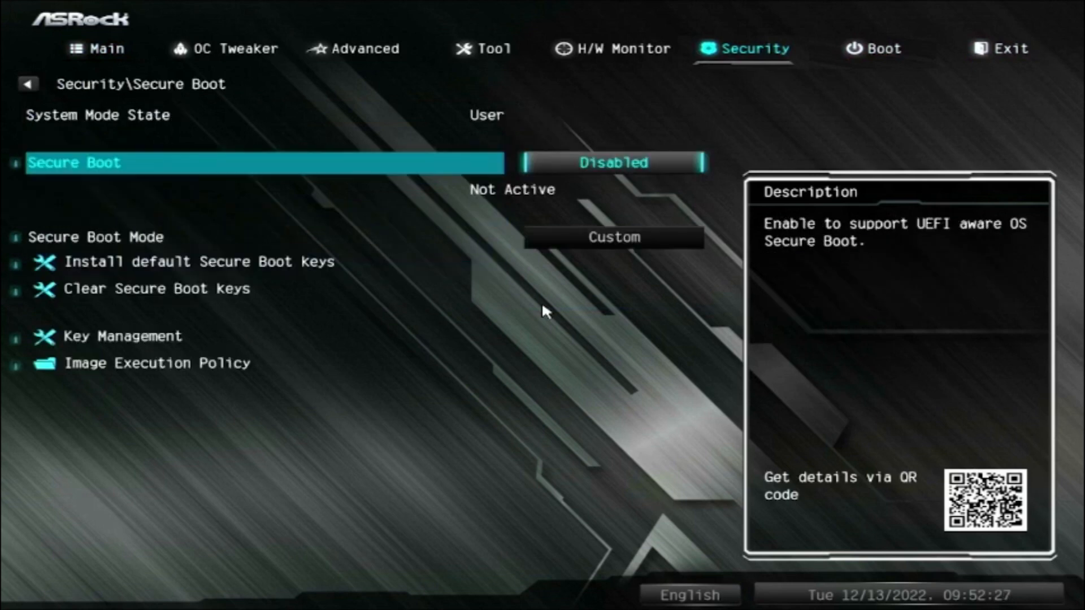
# Step: Examine the Secure Boot state, Secure Boot Mode and default key installation options without changing them
pyautogui.press('Down')
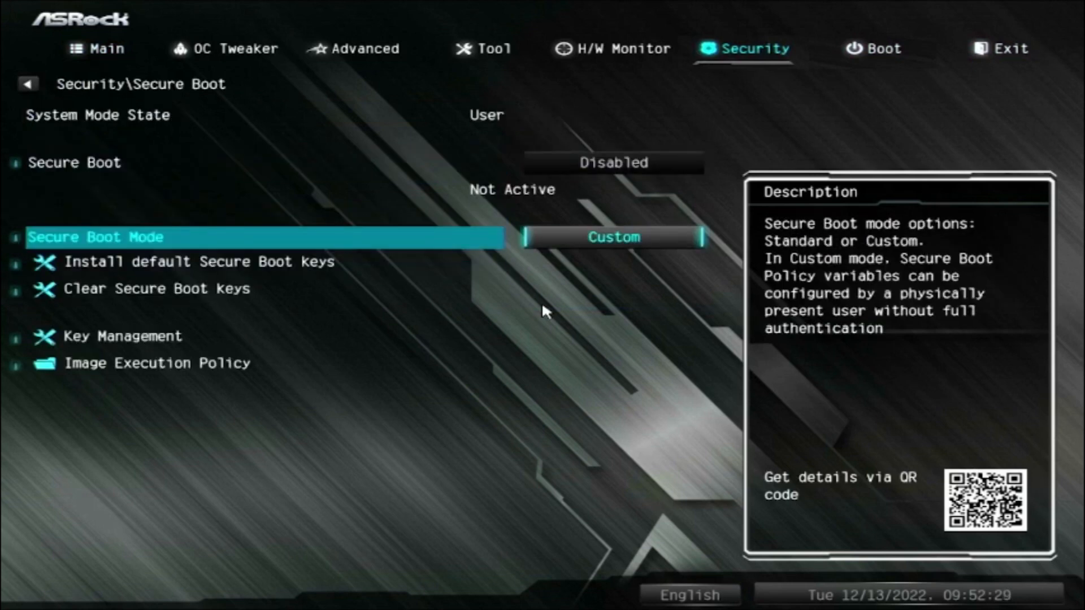
pyautogui.press('Down')
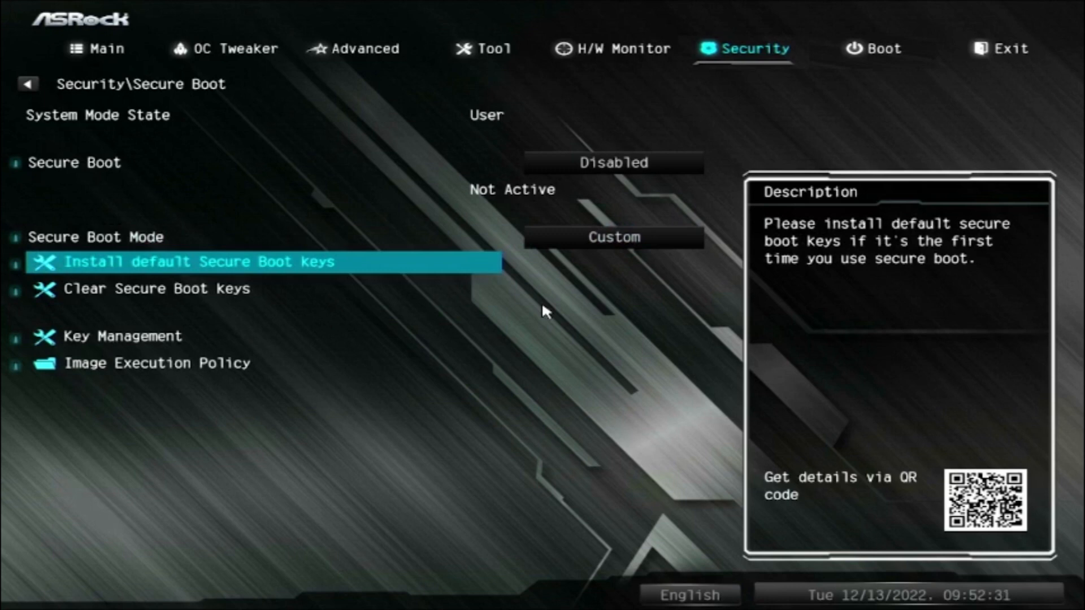
pyautogui.press('Up')
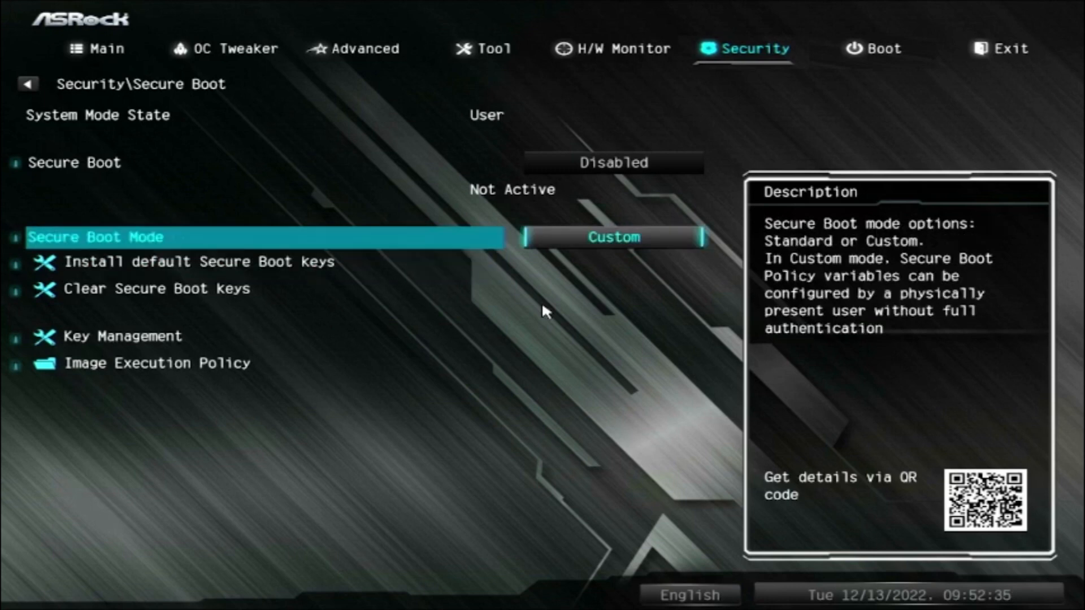
pyautogui.press('Down')
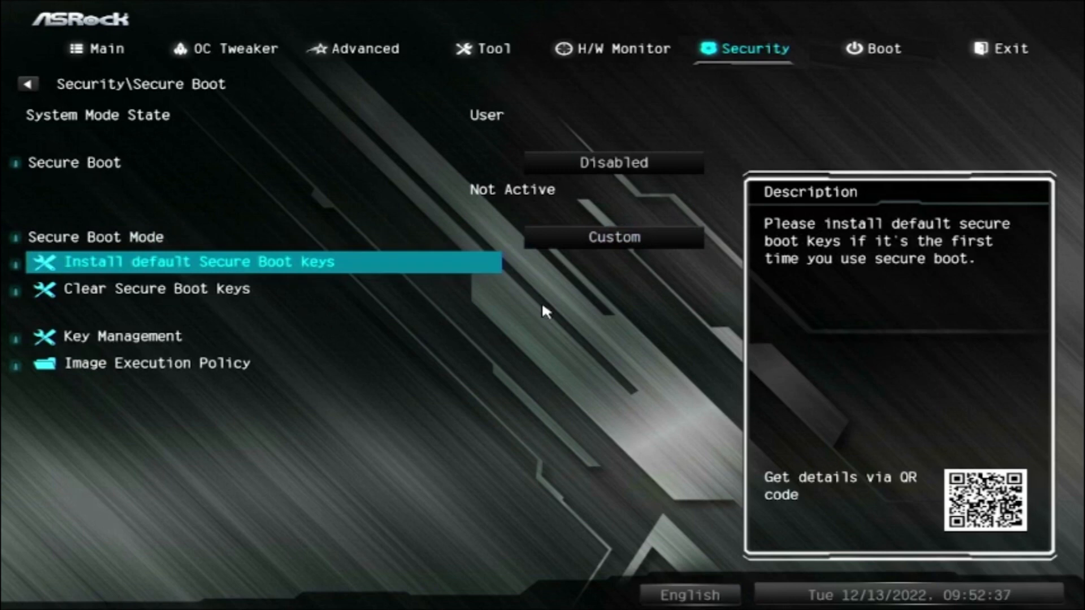
pyautogui.press('Up')
pyautogui.press('Up')
pyautogui.press('Return')
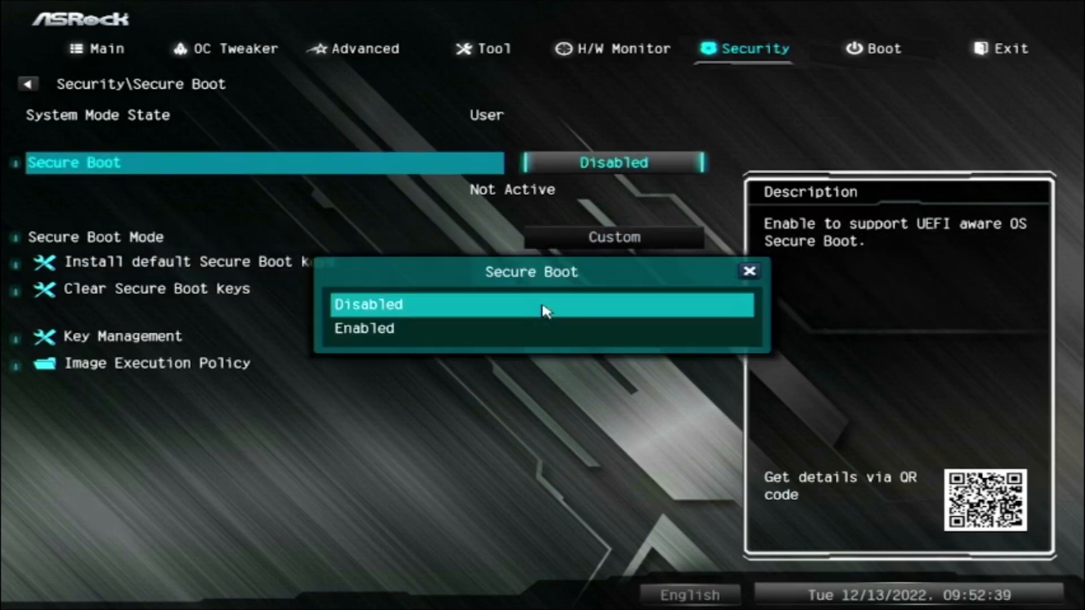
pyautogui.press('Escape')
pyautogui.press('Down')
pyautogui.press('Down')
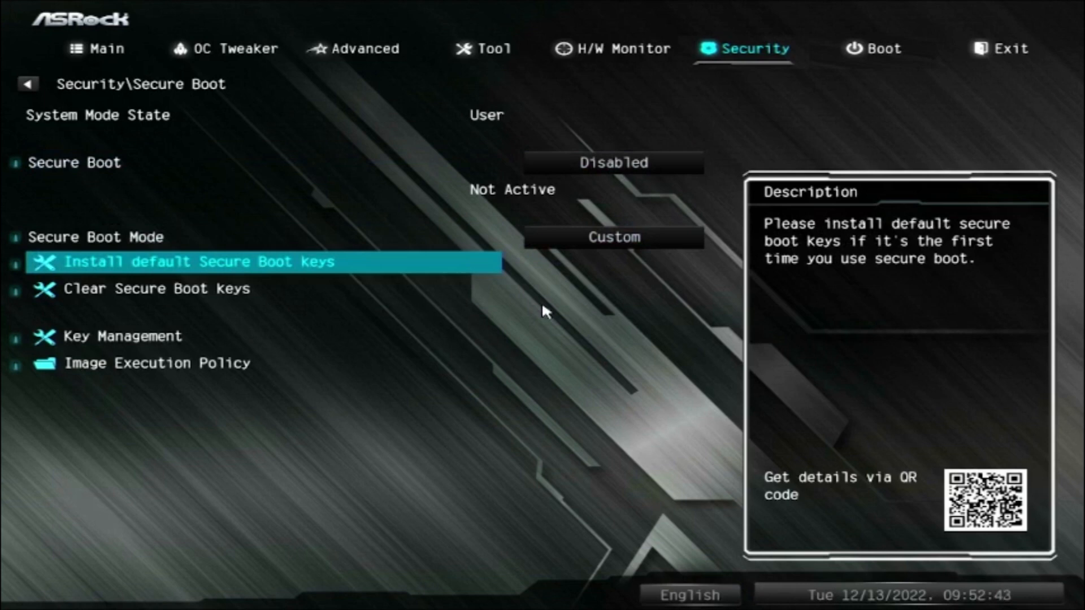
# Step: Set Secure Boot Mode to Standard
pyautogui.press('Up')
pyautogui.press('Return')
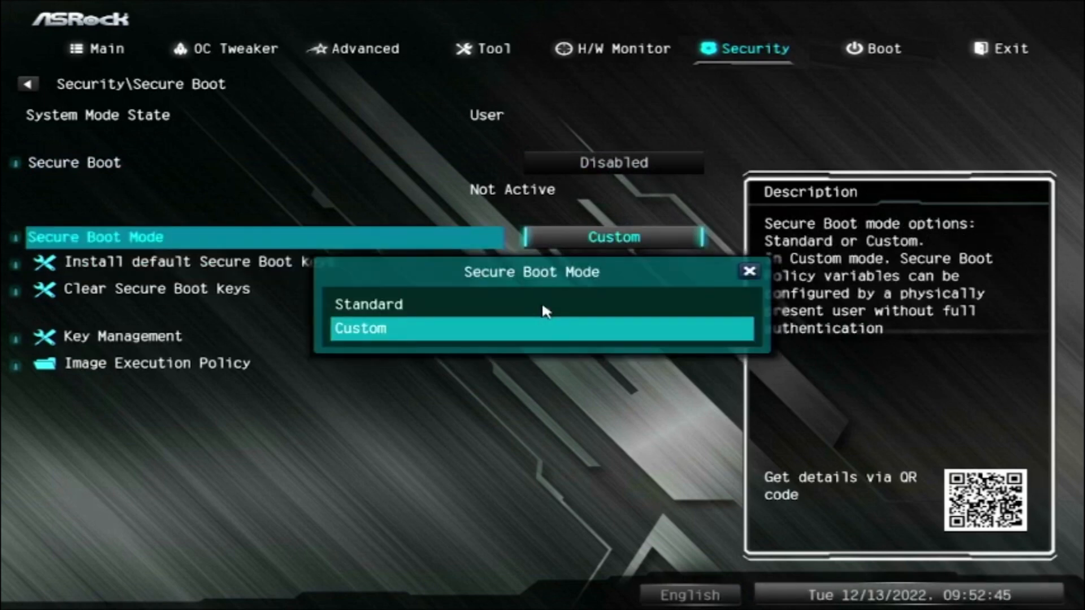
pyautogui.press('Up')
pyautogui.press('Return')
# Step: Set Secure Boot to Enabled, then save the changes and exit the BIOS
pyautogui.press('Return')
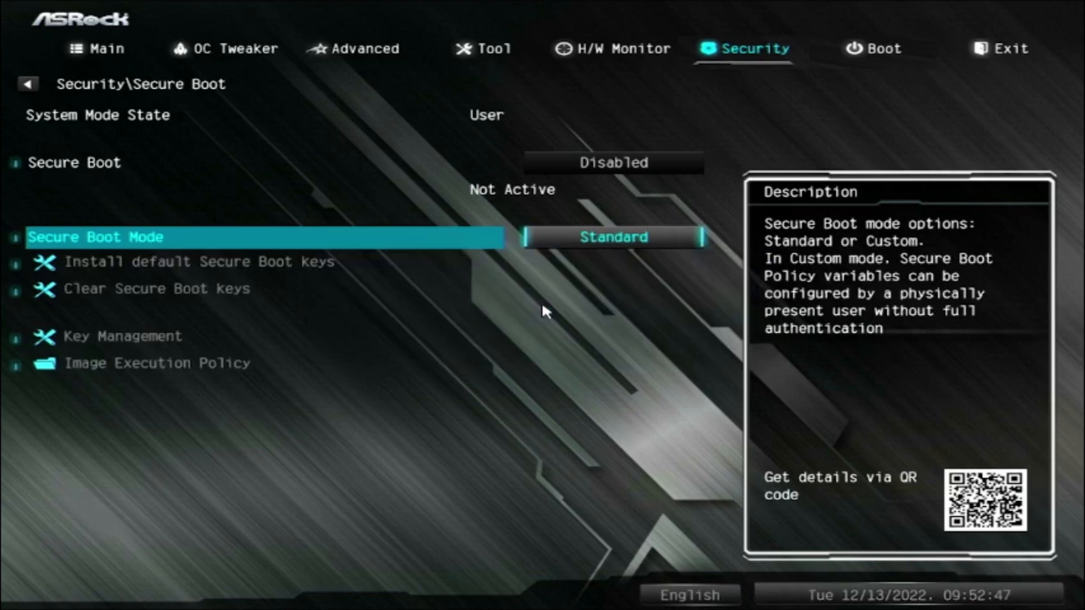
pyautogui.press('Up')
pyautogui.press('Return')
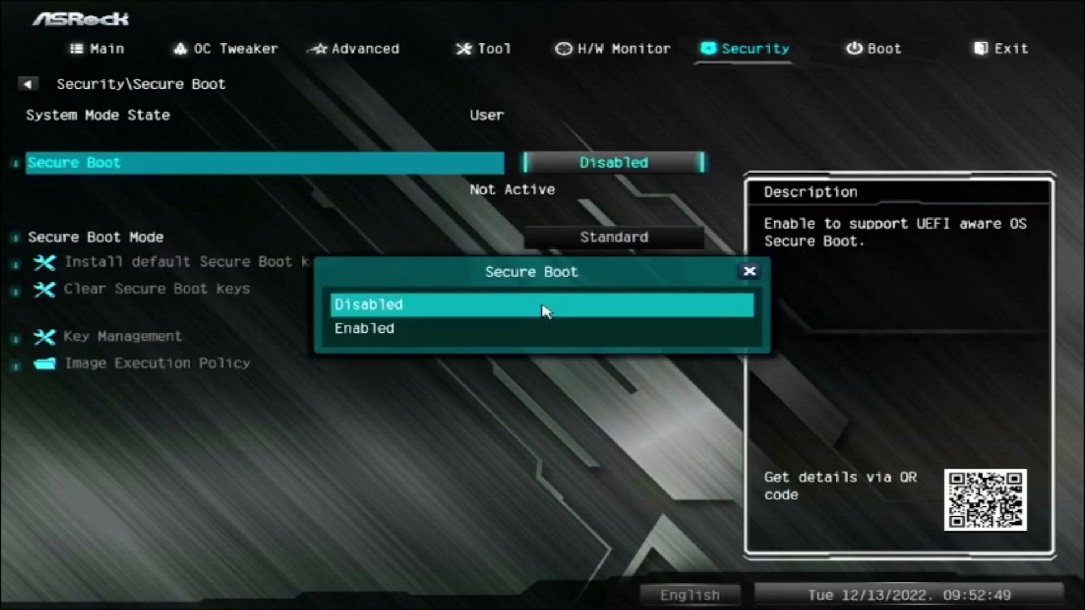
pyautogui.press('Down')
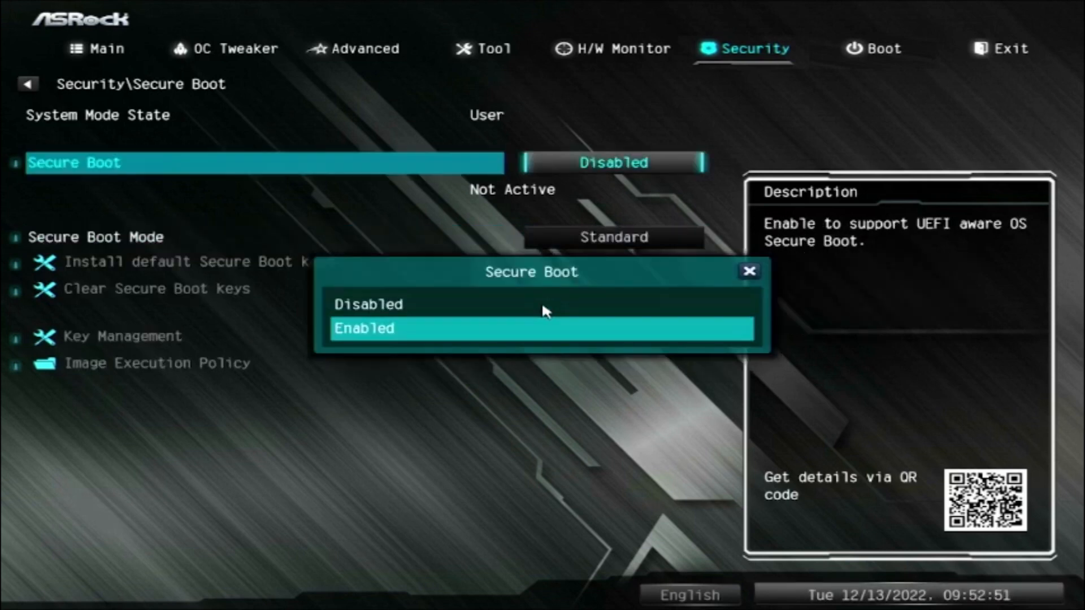
pyautogui.press('Return')
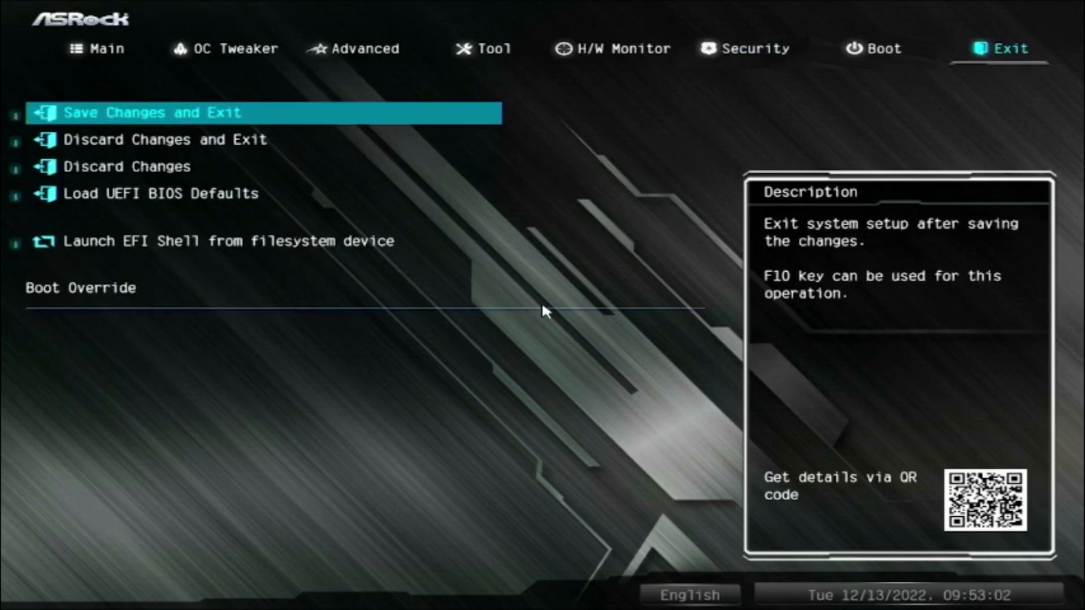
pyautogui.press('Return')
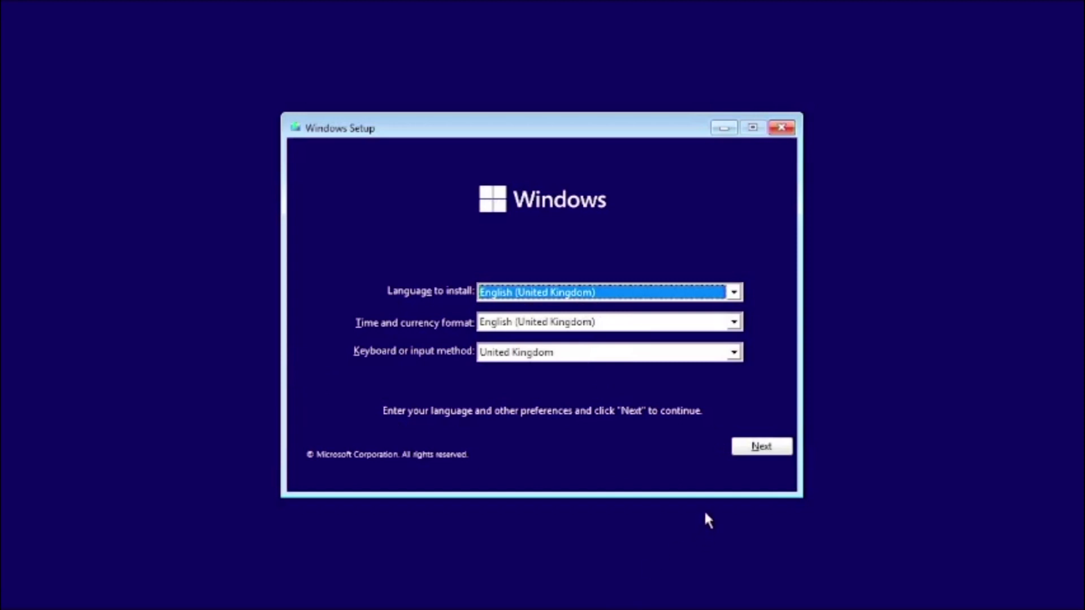
# Step: Start the Windows installation with English (United Kingdom) language and United Kingdom keyboard, skipping the product key
pyautogui.click(750, 446)
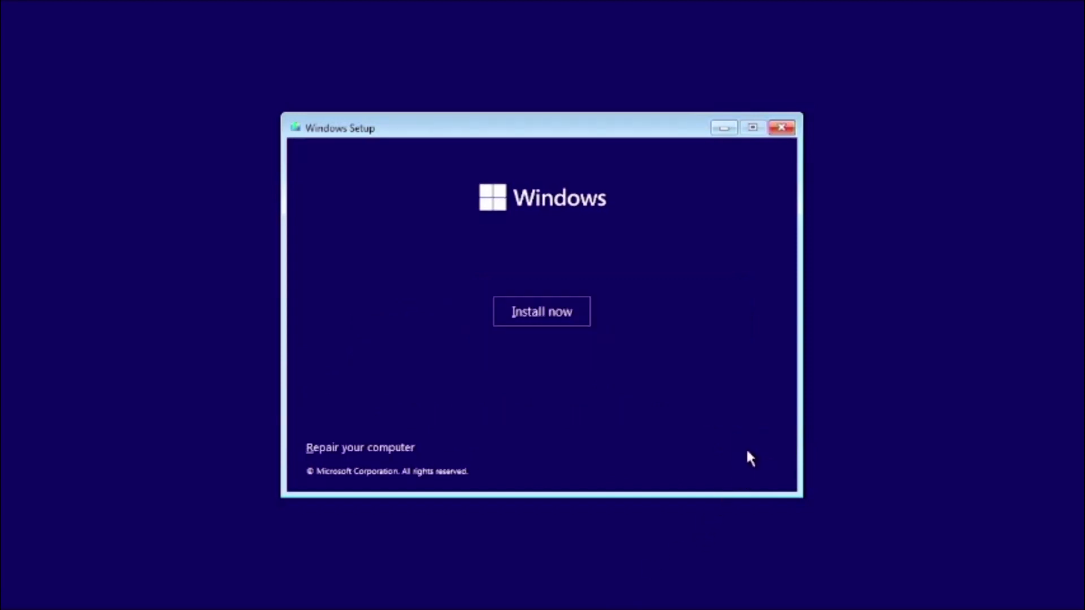
pyautogui.click(525, 315)
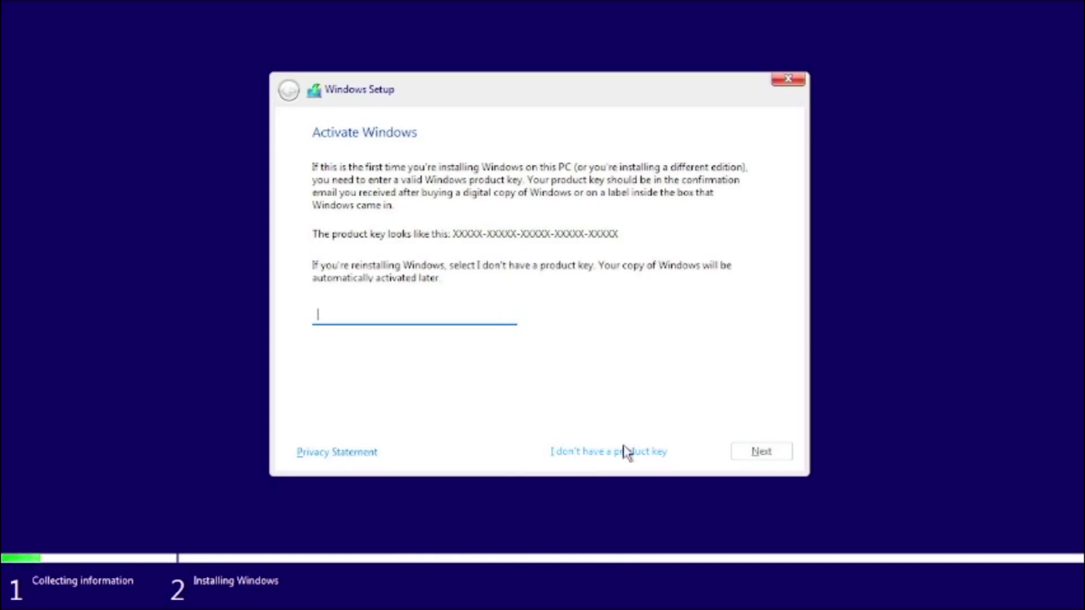
pyautogui.click(625, 452)
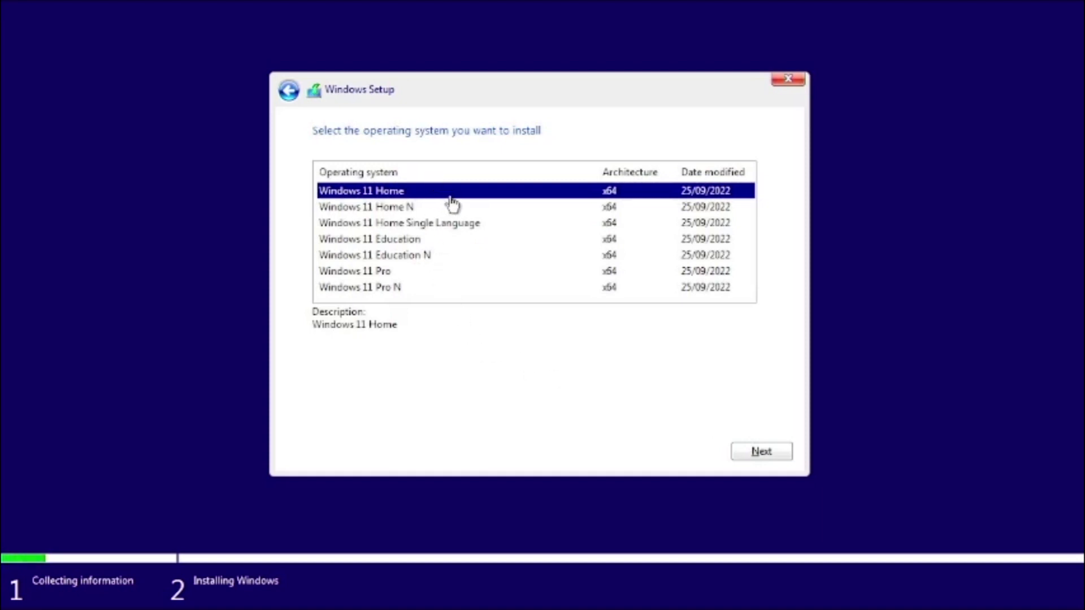
# Step: Choose Windows 11 Home as the operating system and accept the Microsoft licence terms
pyautogui.click(760, 453)
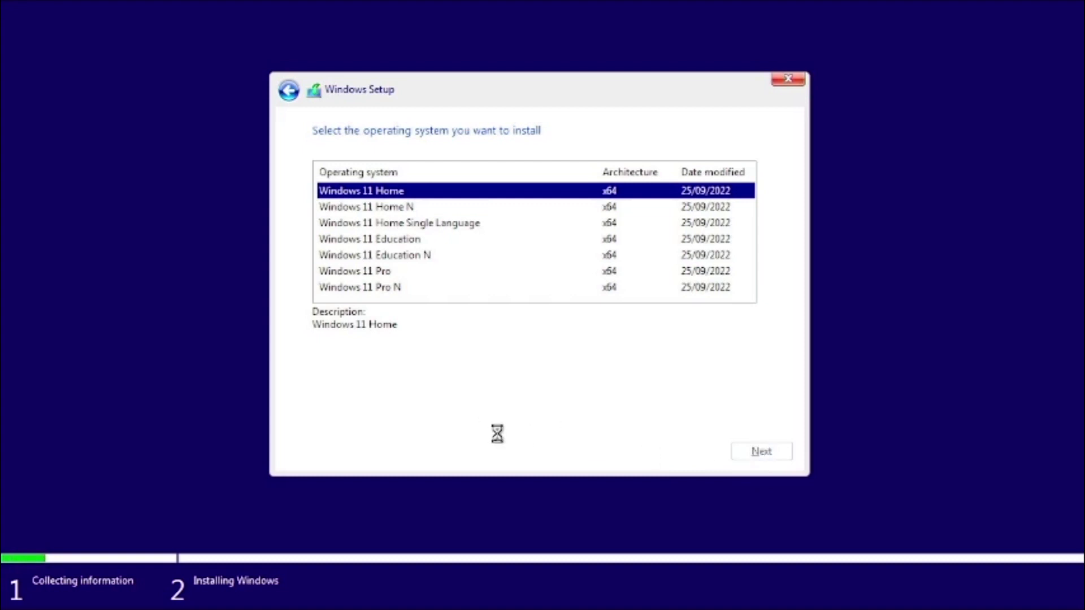
pyautogui.click(435, 418)
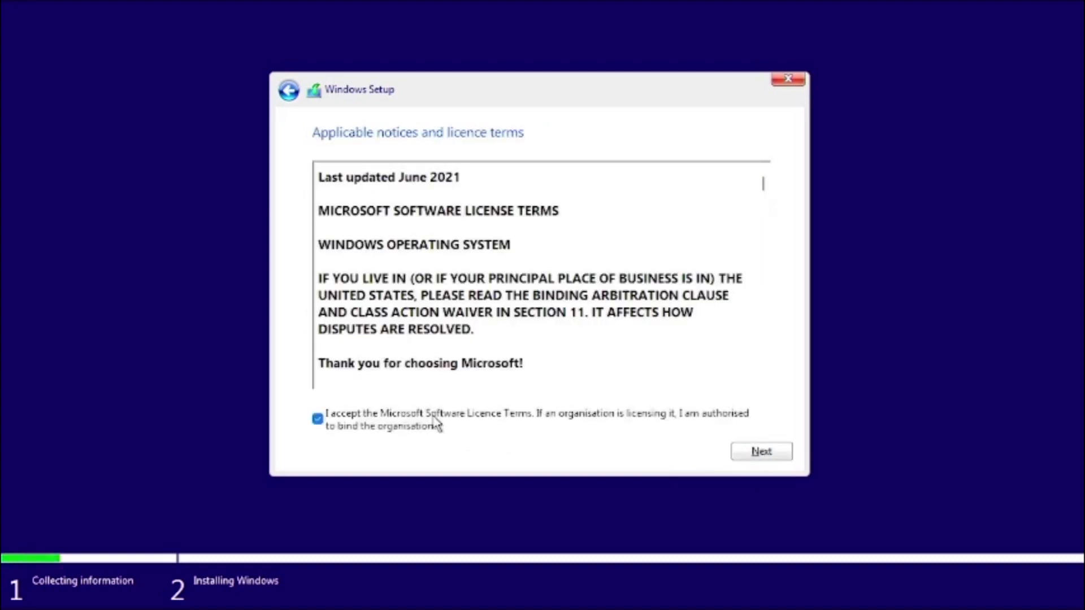
pyautogui.click(772, 455)
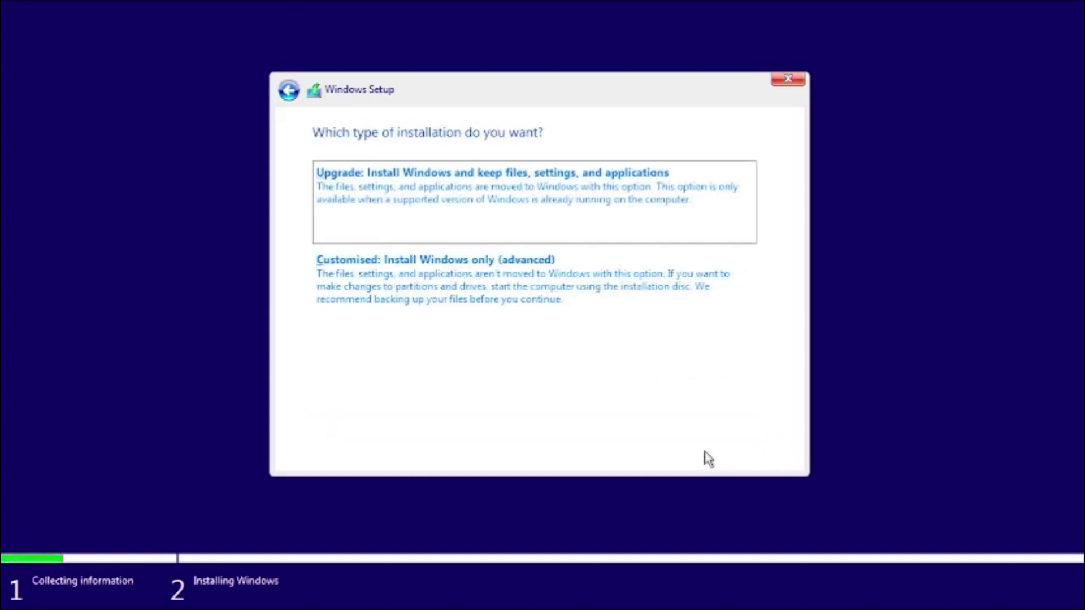
# Step: Choose the customised Windows-only installation and create a 1907729 MB partition from Drive 0's unallocated space
pyautogui.click(504, 281)
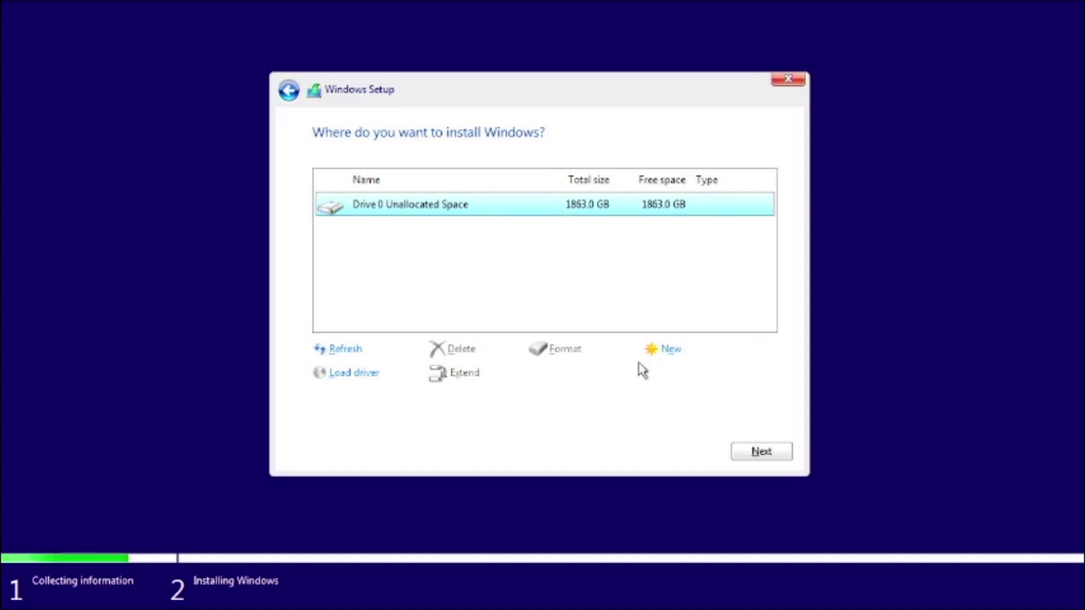
pyautogui.click(671, 350)
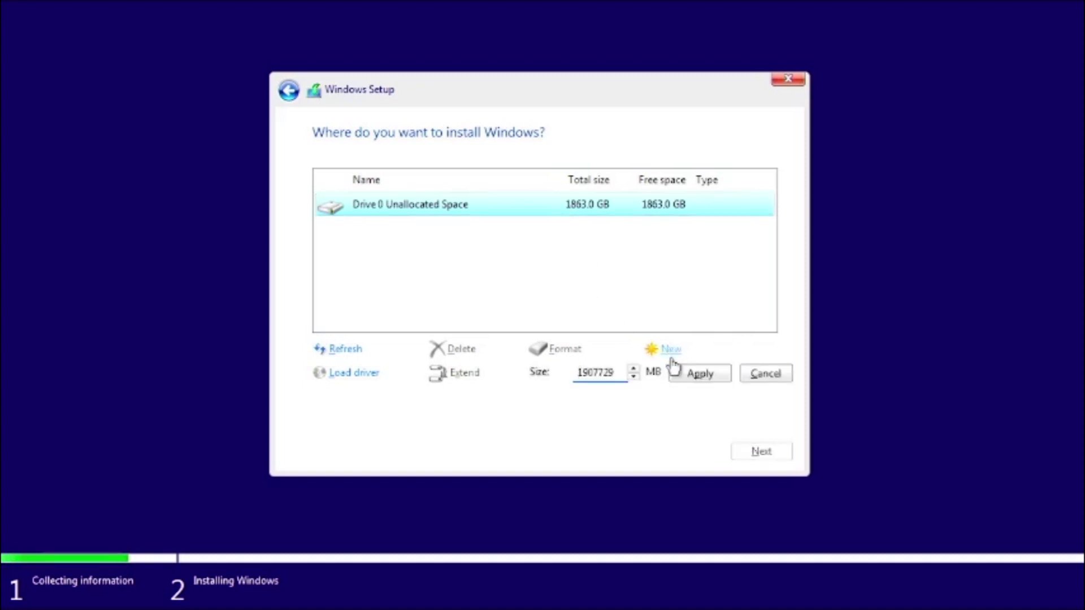
pyautogui.click(699, 374)
pyautogui.click(656, 374)
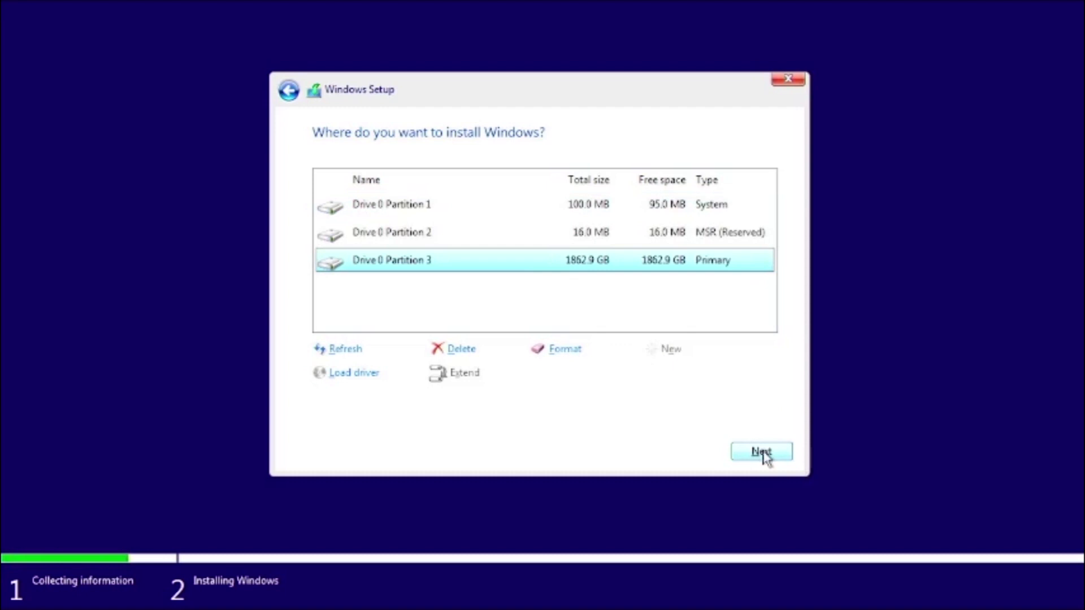
# Step: Install Windows on Drive 0 Partition 3 and restart the computer immediately to continue setup
pyautogui.click(764, 456)
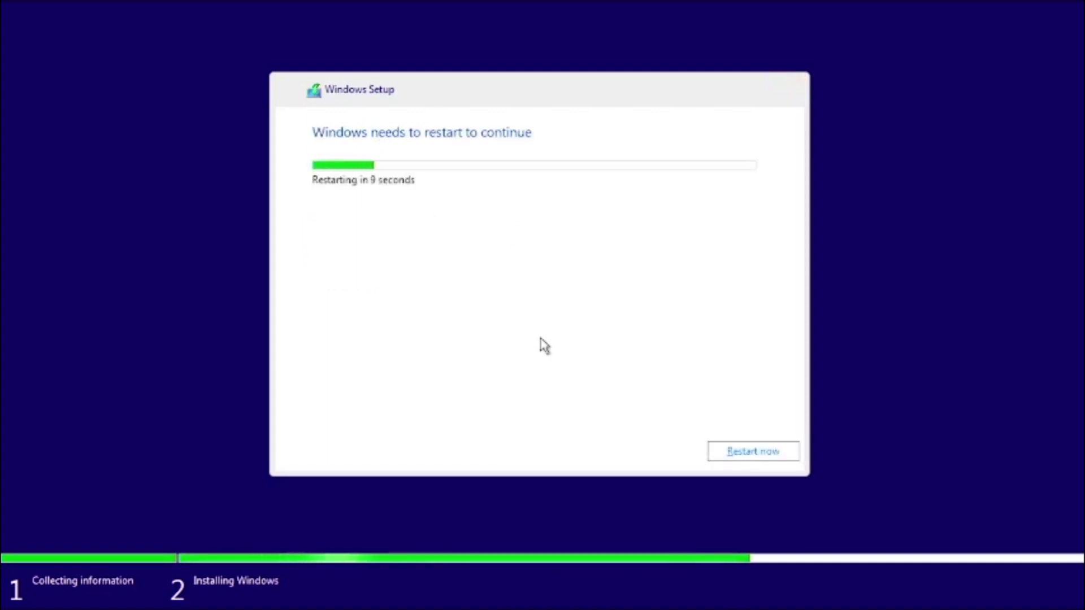
pyautogui.click(751, 452)
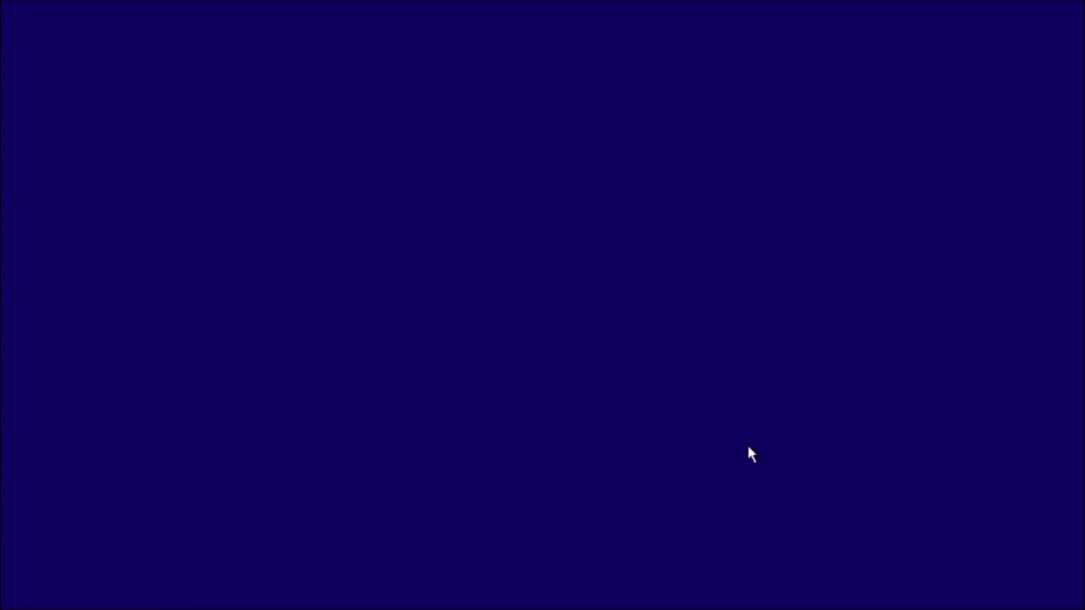